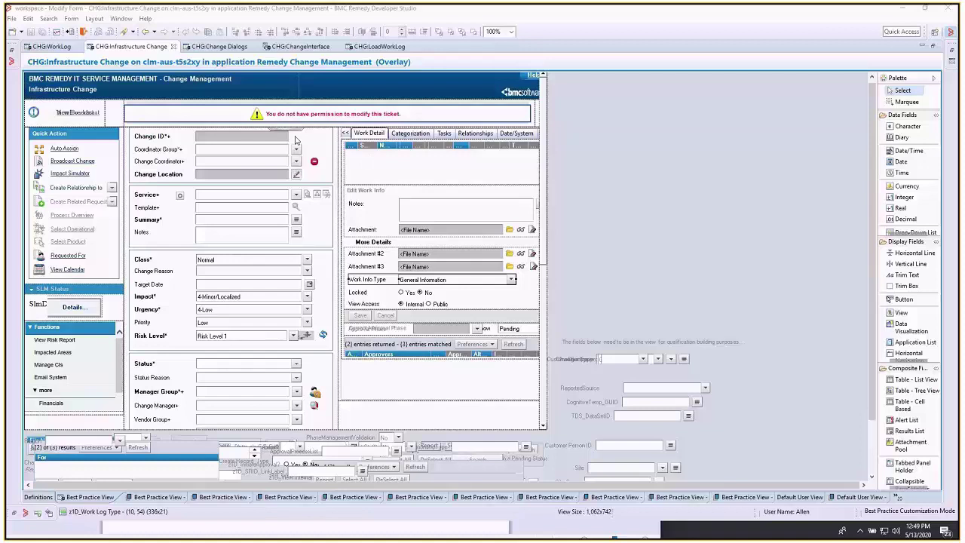
Step: Look through the open CHG:WorkLog, CHG:Infrastructure Change, CHG:Change Dialogs, CHG:ChangeInterface and CHG:LoadWorkLog forms for their Work Info Type fields
click(41, 49)
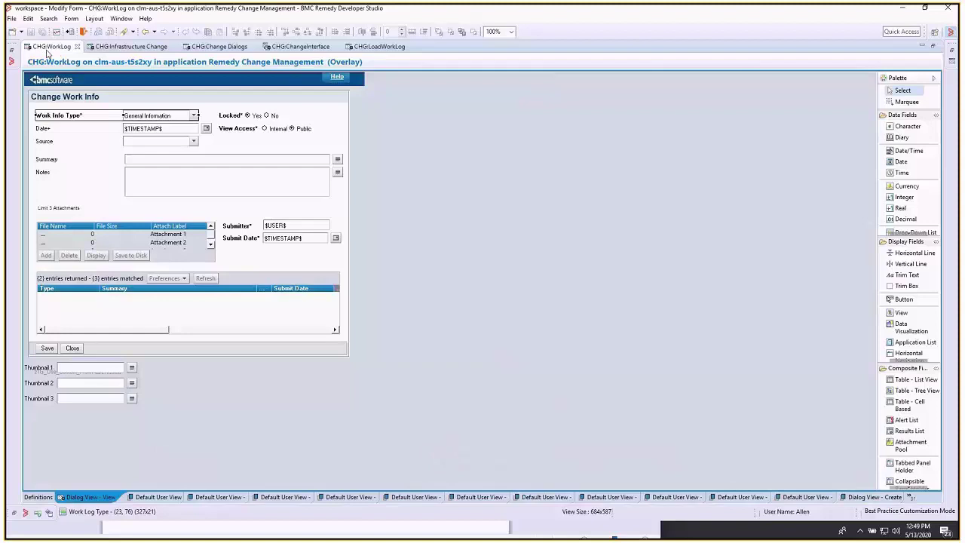
click(136, 50)
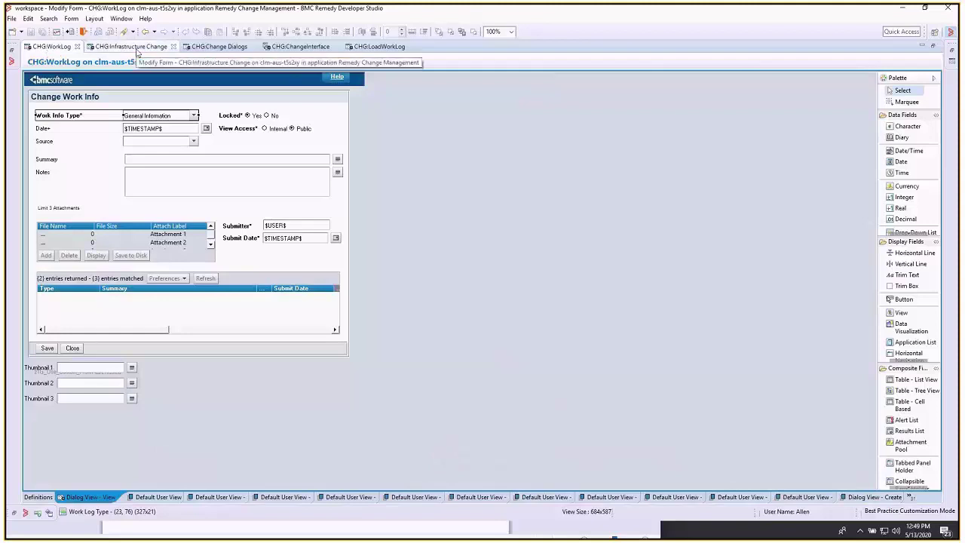
click(221, 46)
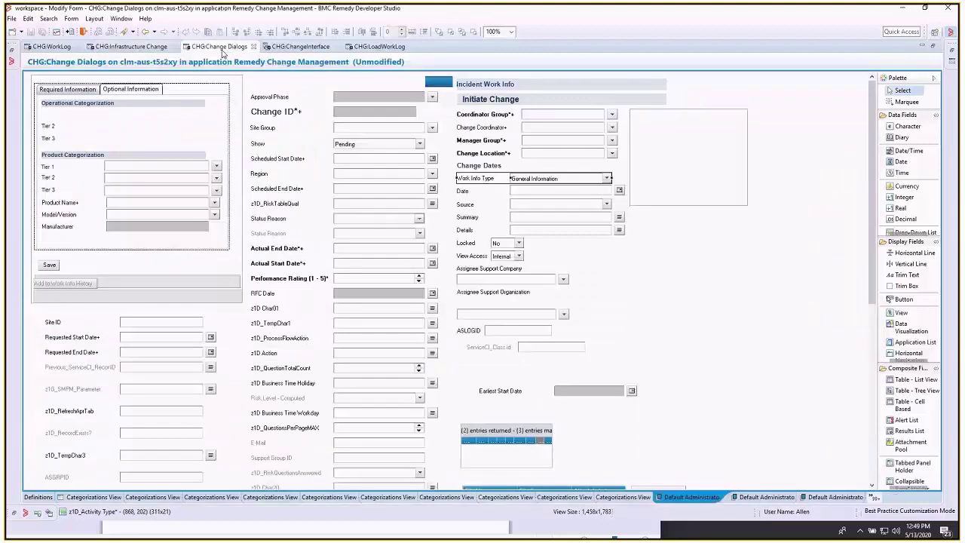
click(300, 47)
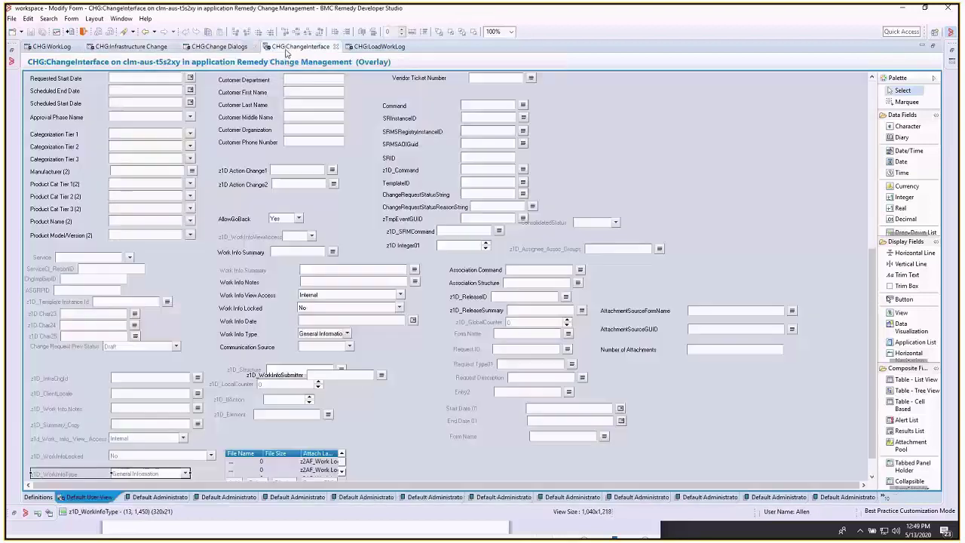
click(381, 47)
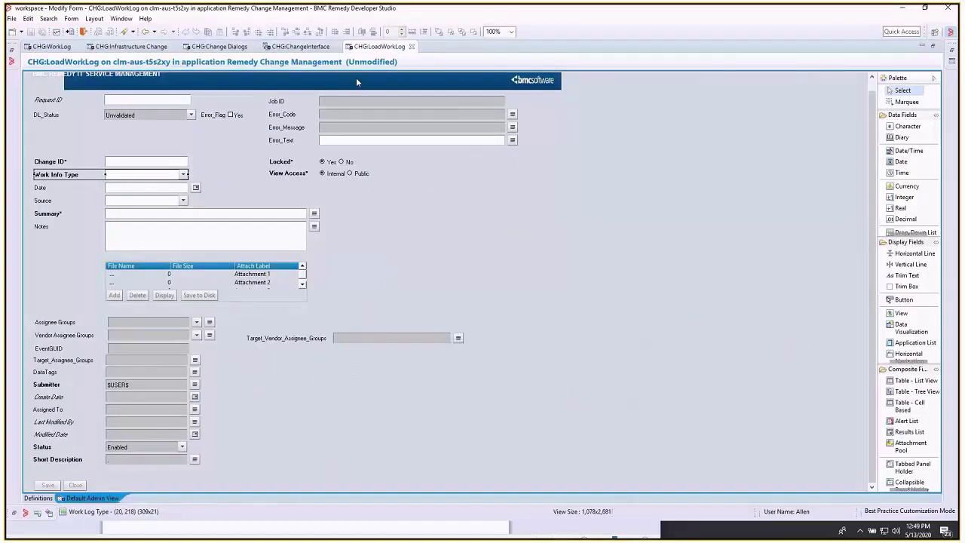
Step: Open the Work Info Type field's properties on CHG:WorkLog and check its overlay type and database ID
click(51, 47)
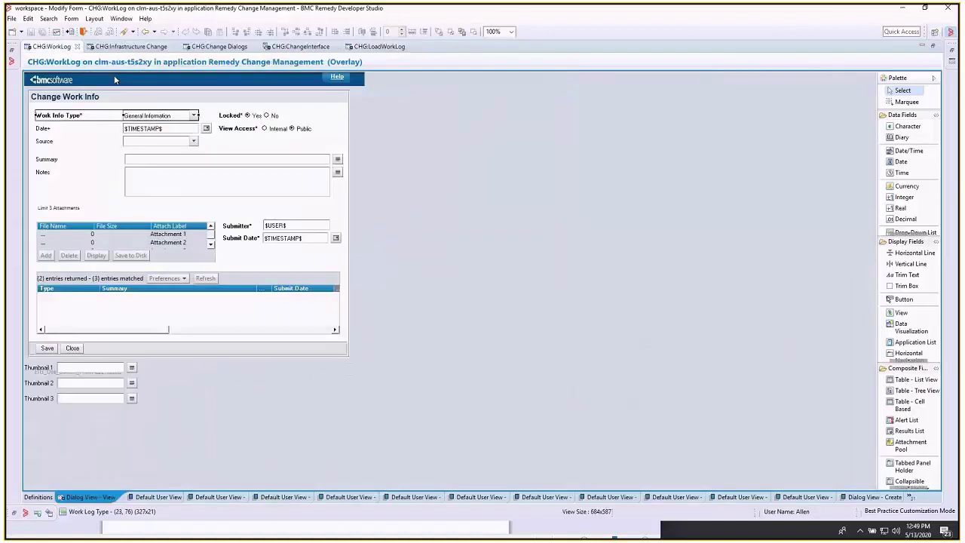
double_click(86, 119)
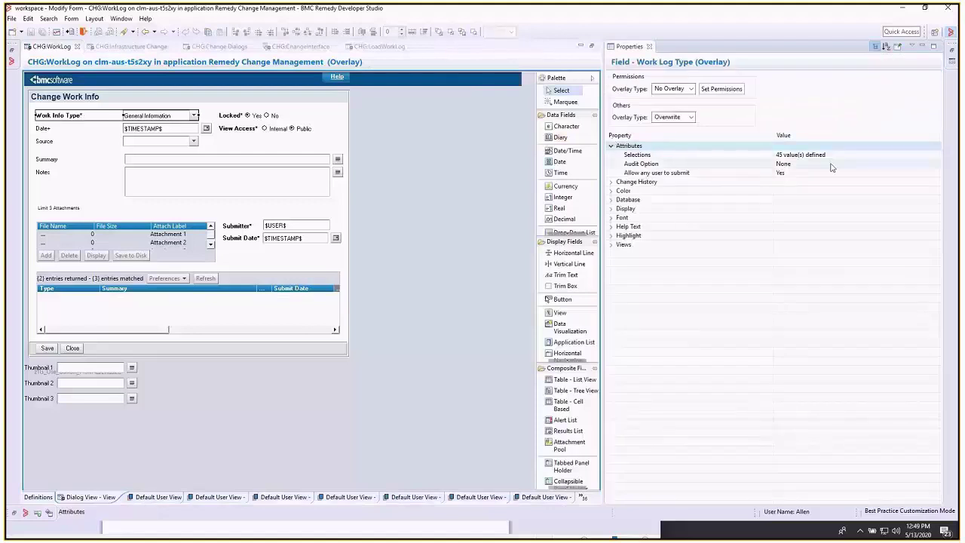
click(692, 118)
click(691, 119)
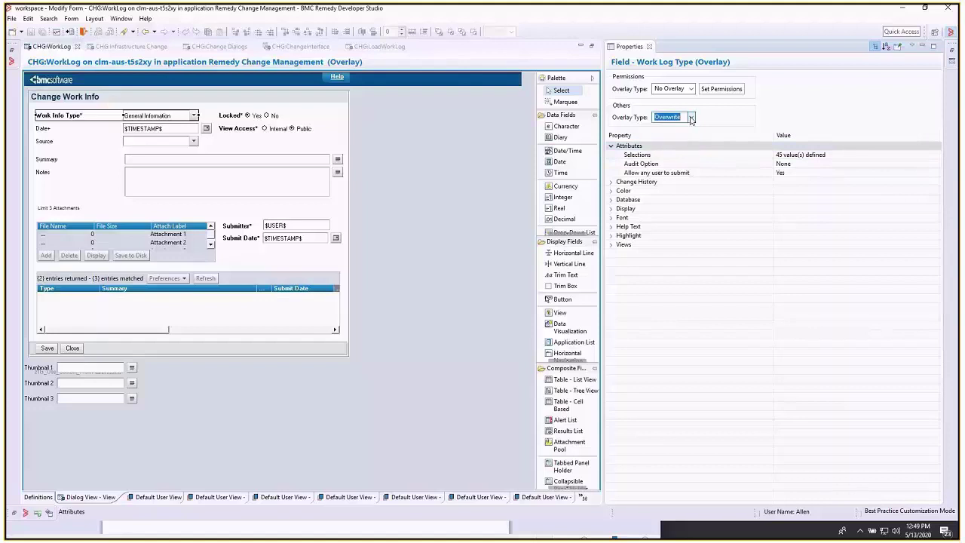
click(626, 199)
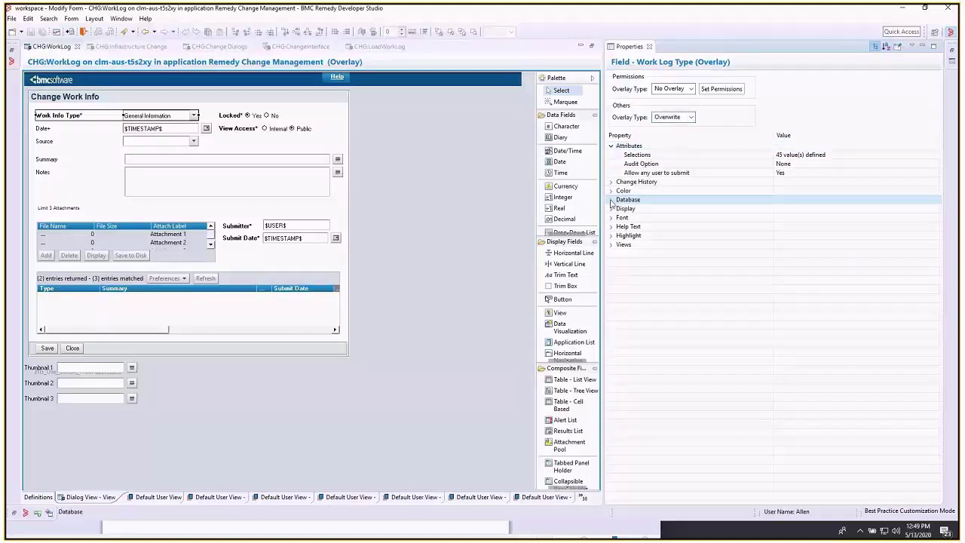
click(611, 200)
click(806, 238)
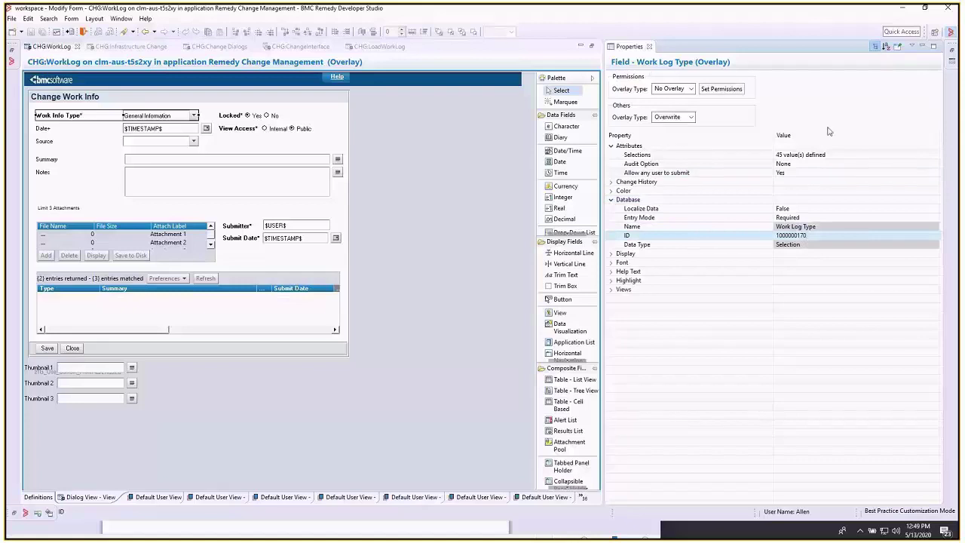
Step: Check the Communication Plan entry and its ID in the CHG:WorkLog field's selection values, leaving the list unchanged, and close the properties
click(843, 154)
click(934, 154)
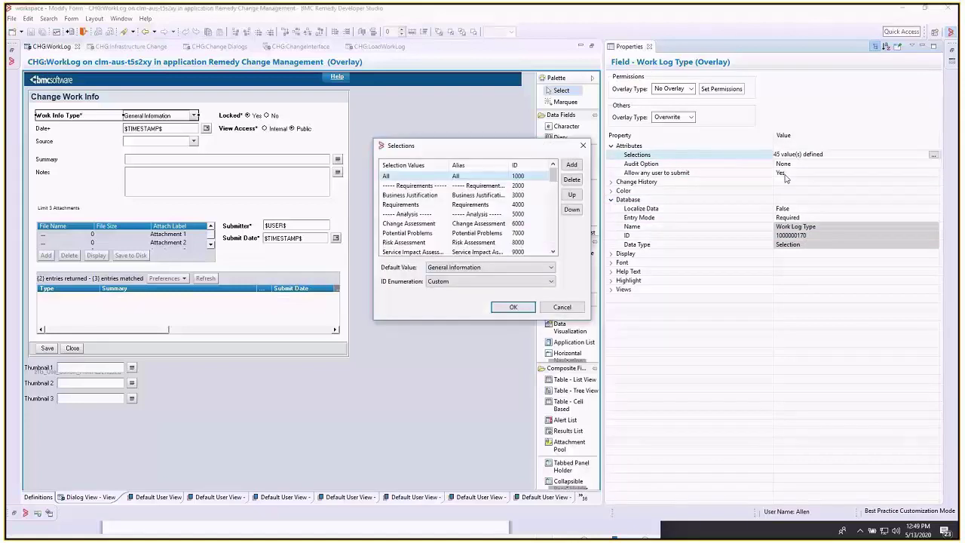
scroll(430, 209, down, 3)
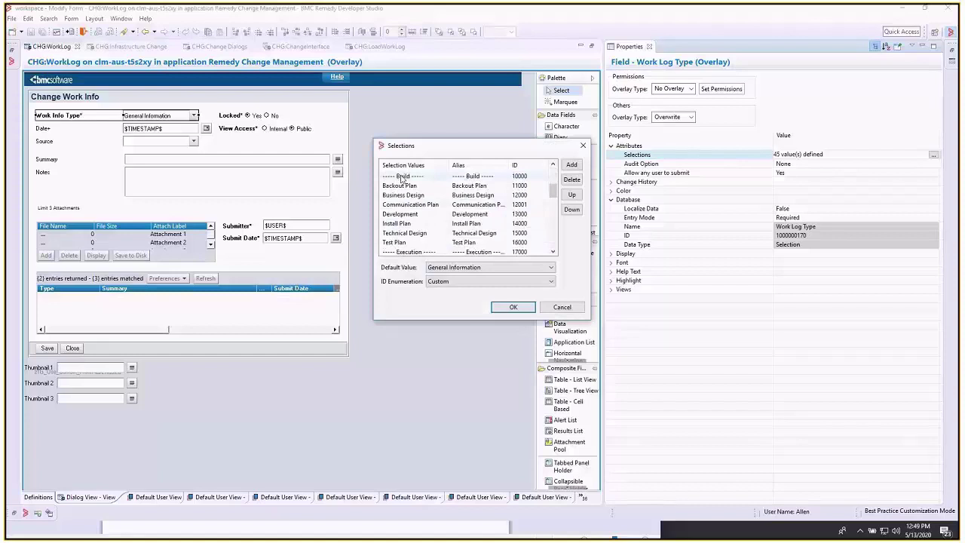
click(430, 202)
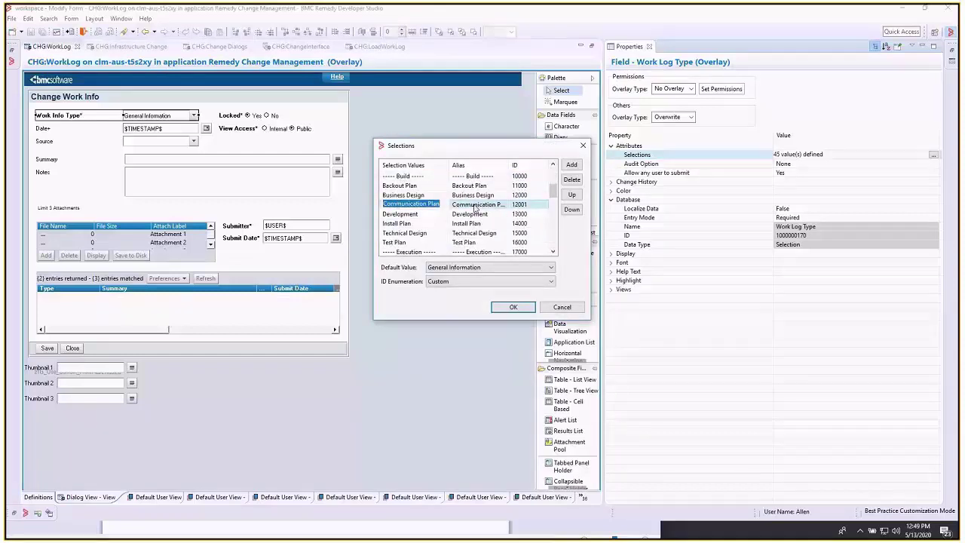
key(Tab)
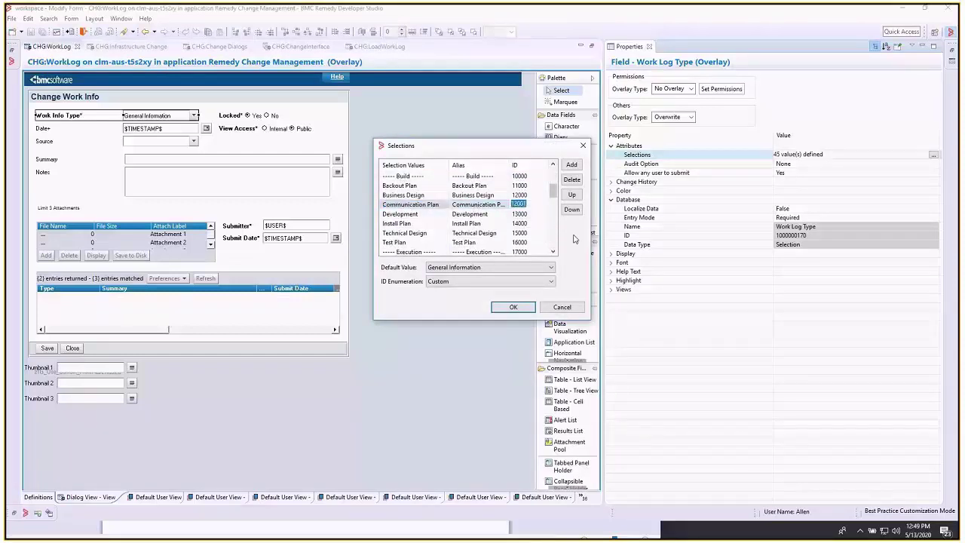
click(562, 307)
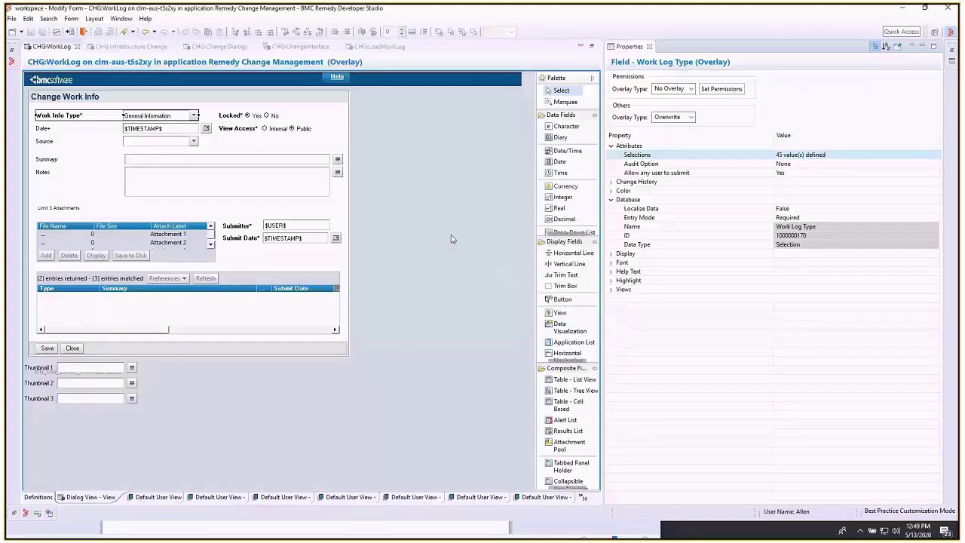
click(650, 47)
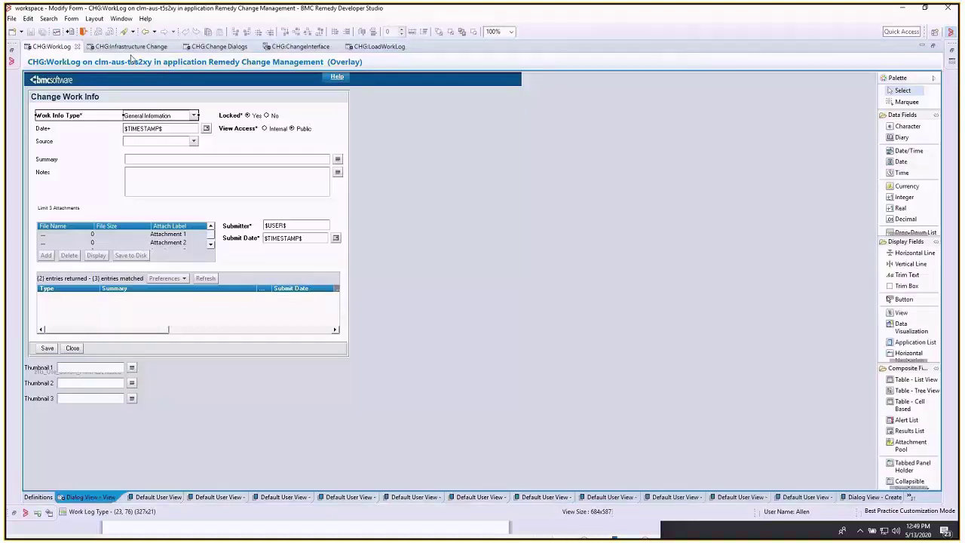
Step: Show the Work Info Type field's properties on CHG:Infrastructure Change and expand its database details
click(134, 48)
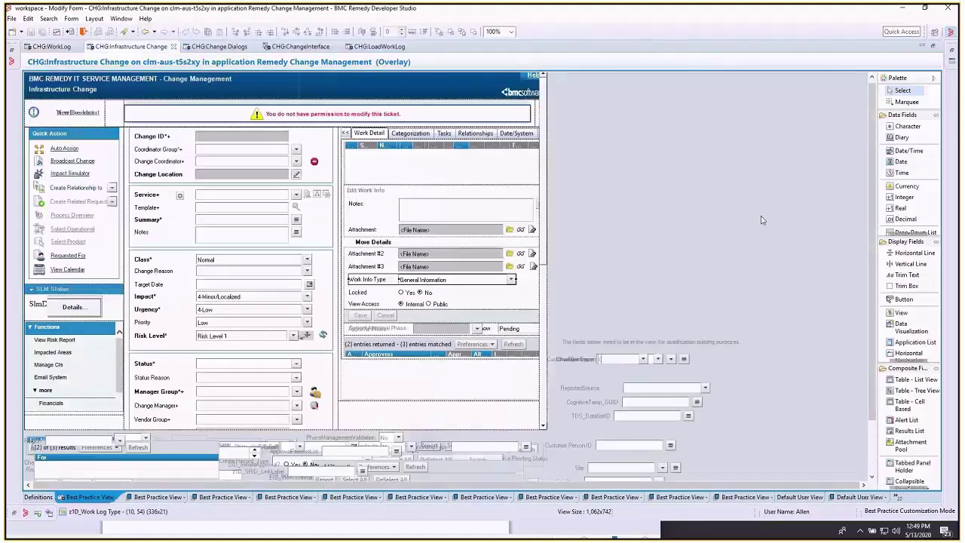
click(121, 19)
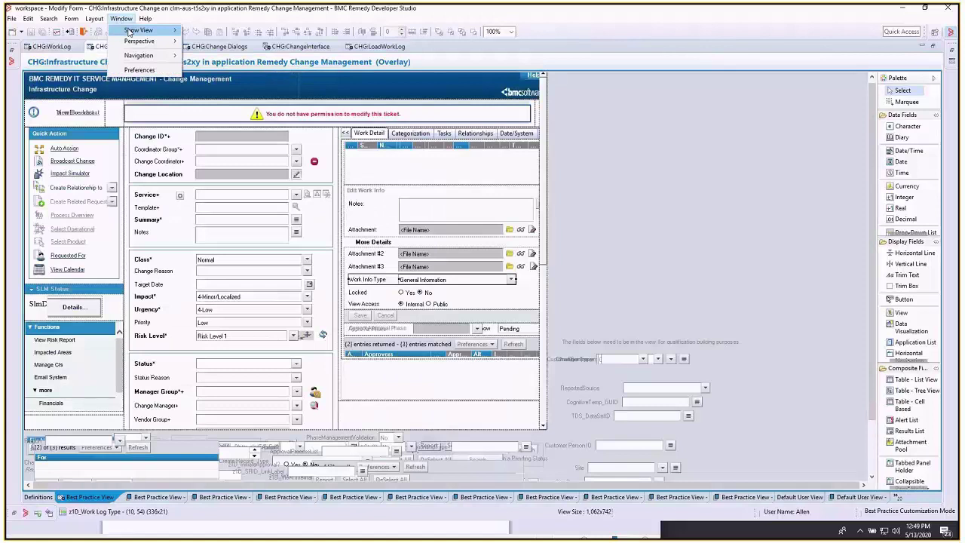
mouse_move(147, 30)
click(210, 63)
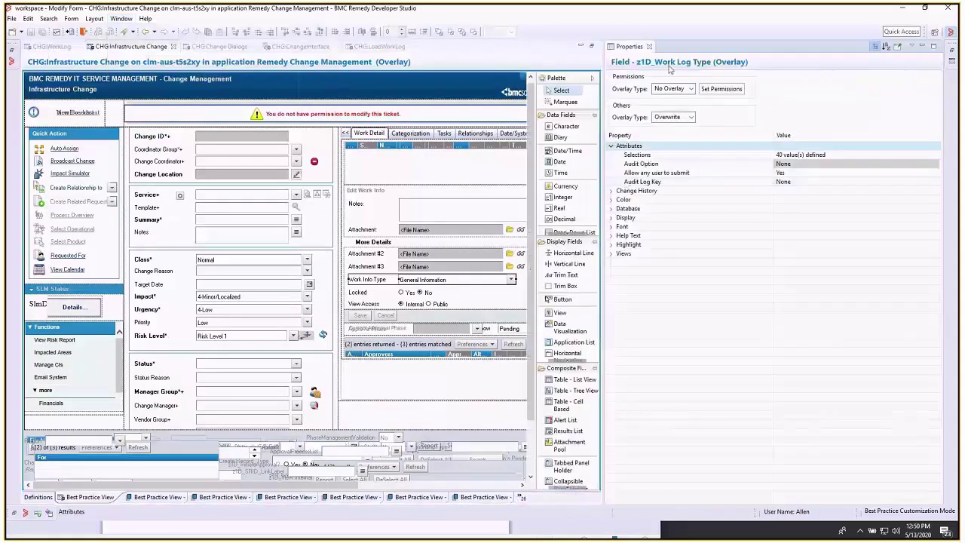
click(612, 208)
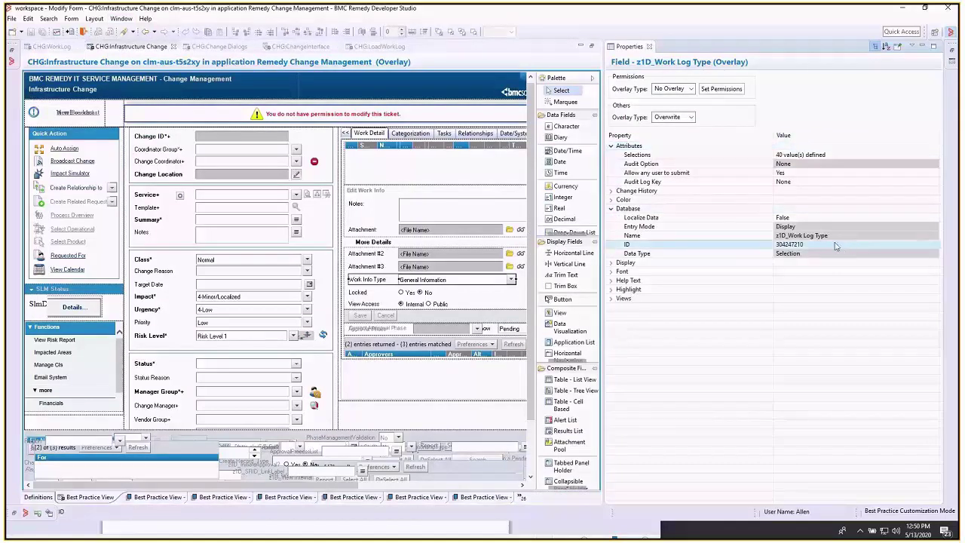
Step: Check the Communication Plan entry in the selection values of the z1D_Work Log Type field and dismiss the list without changes
double_click(885, 155)
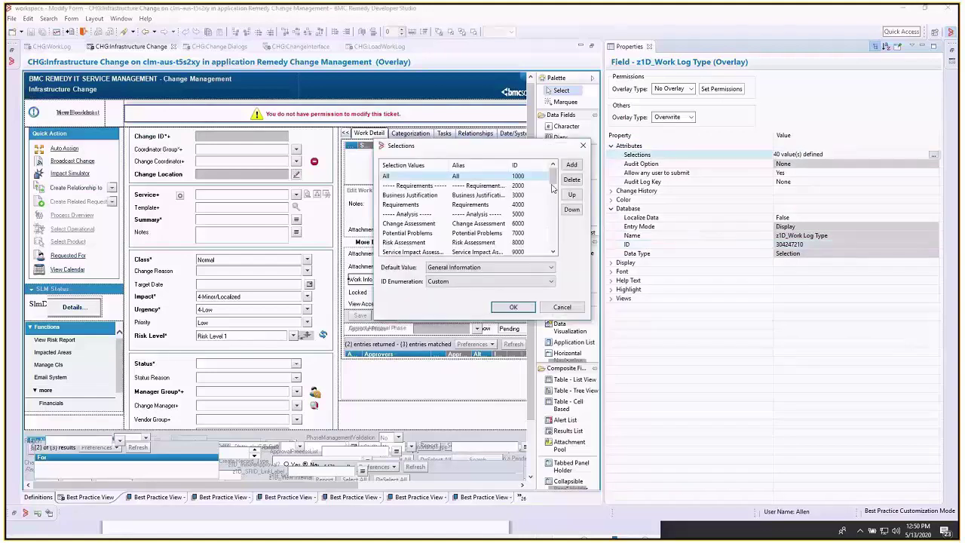
drag(553, 189, 553, 196)
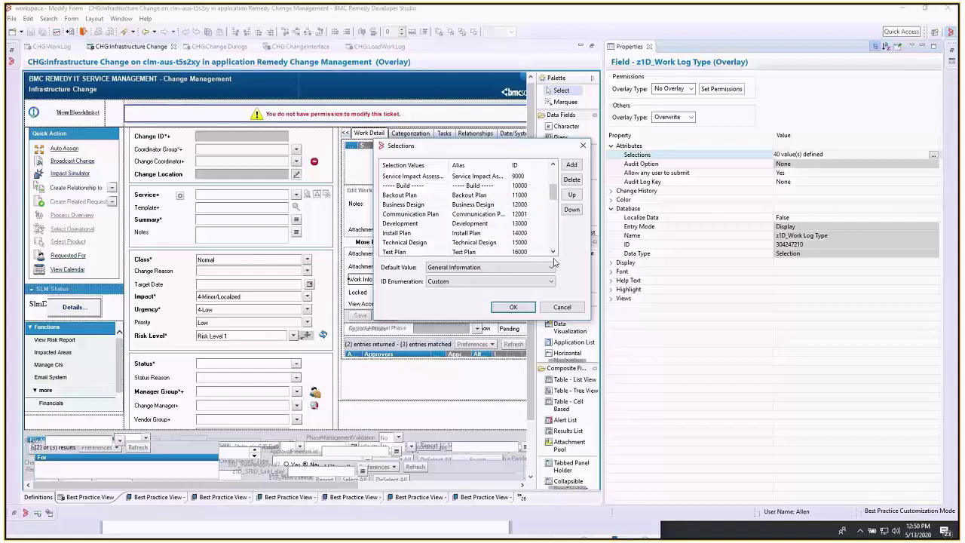
click(476, 216)
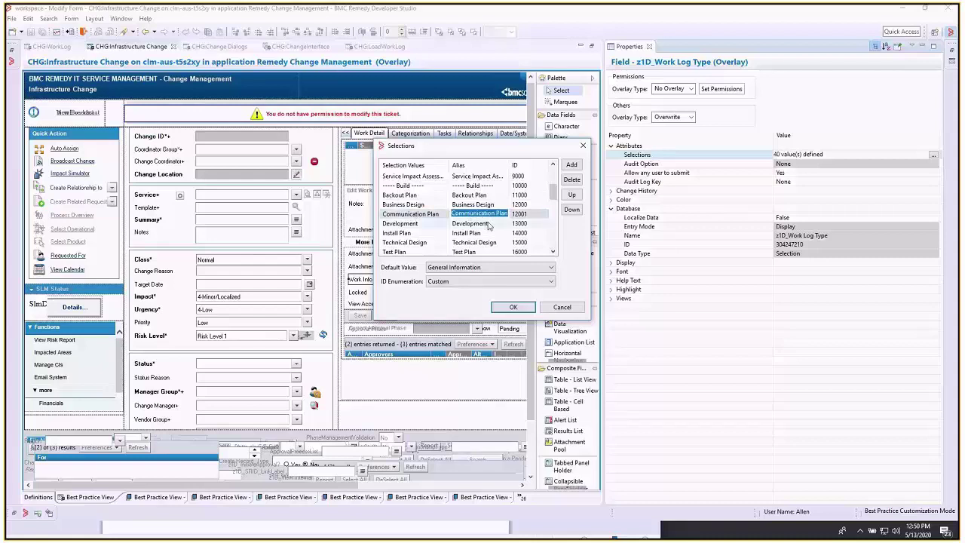
click(562, 308)
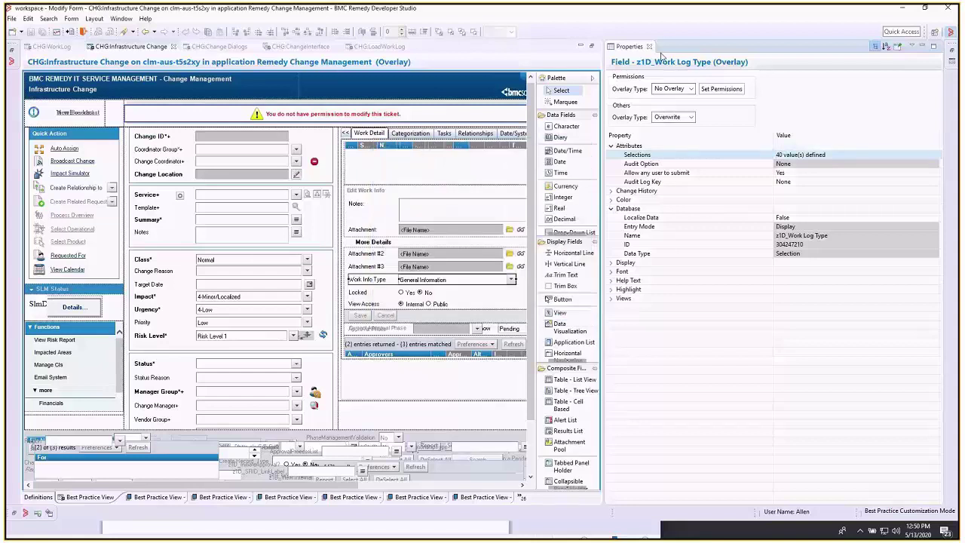
Step: Select Overwrite as the Others overlay type for the z1D_Work Log Type field and close its properties
click(691, 117)
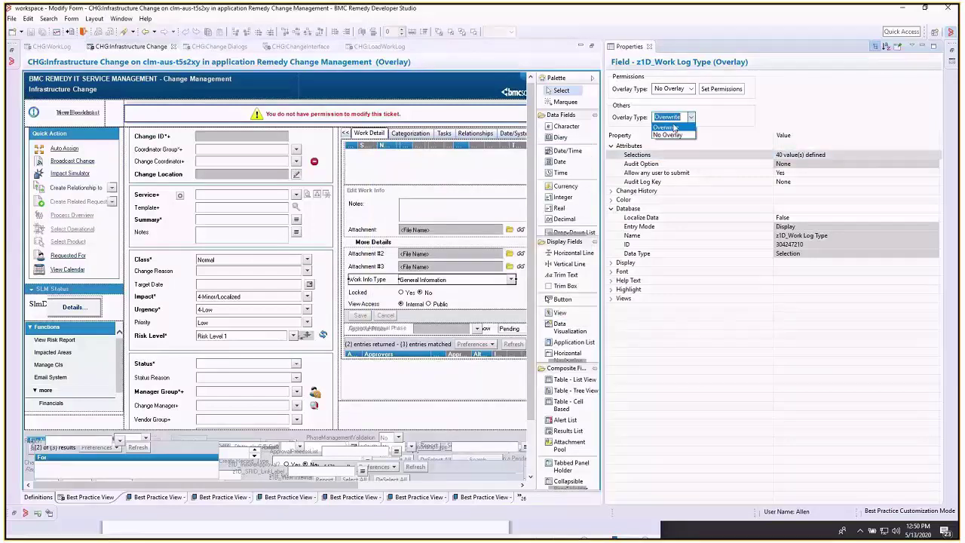
click(671, 129)
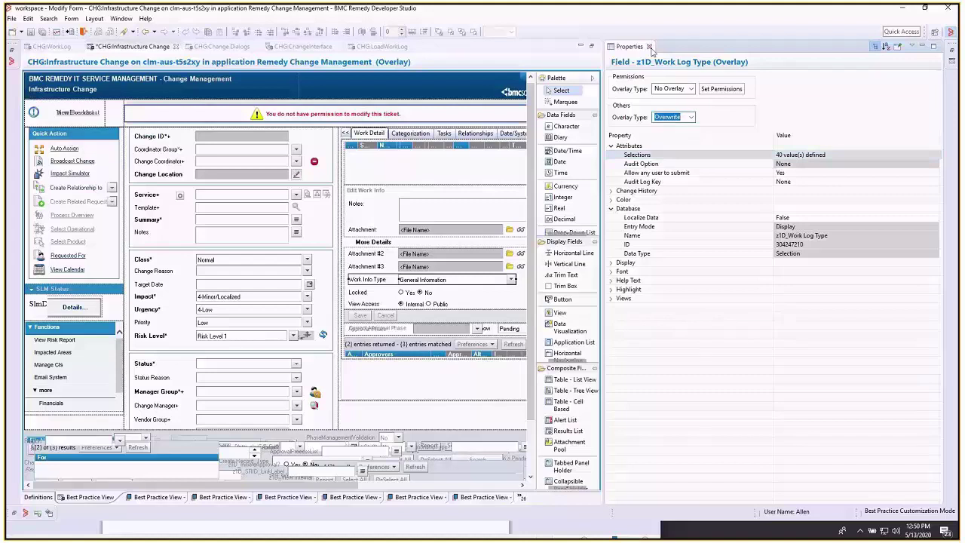
click(649, 47)
Step: Check the Communication Plan entry among the Work Info Type field's selection values on CHG:Change Dialogs, then close the list and properties unchanged
click(222, 46)
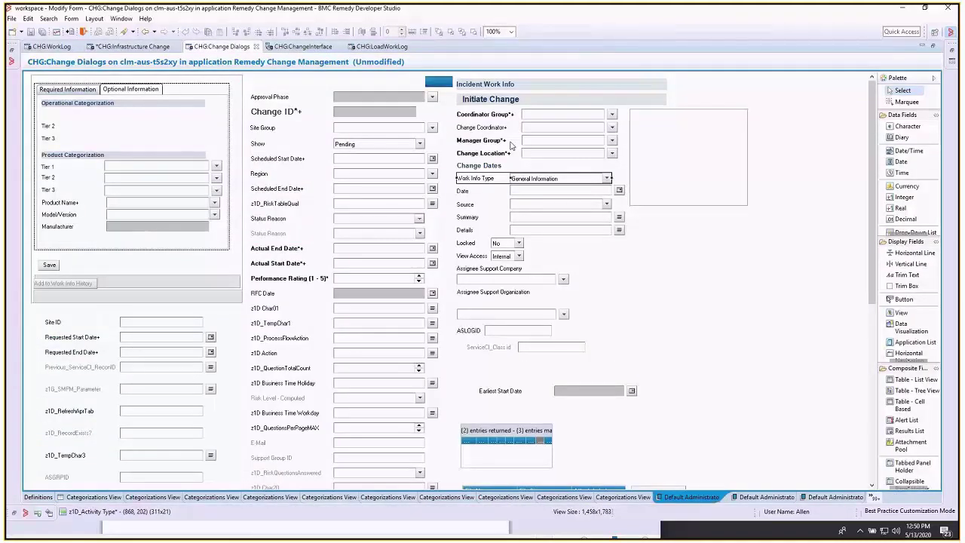
double_click(483, 181)
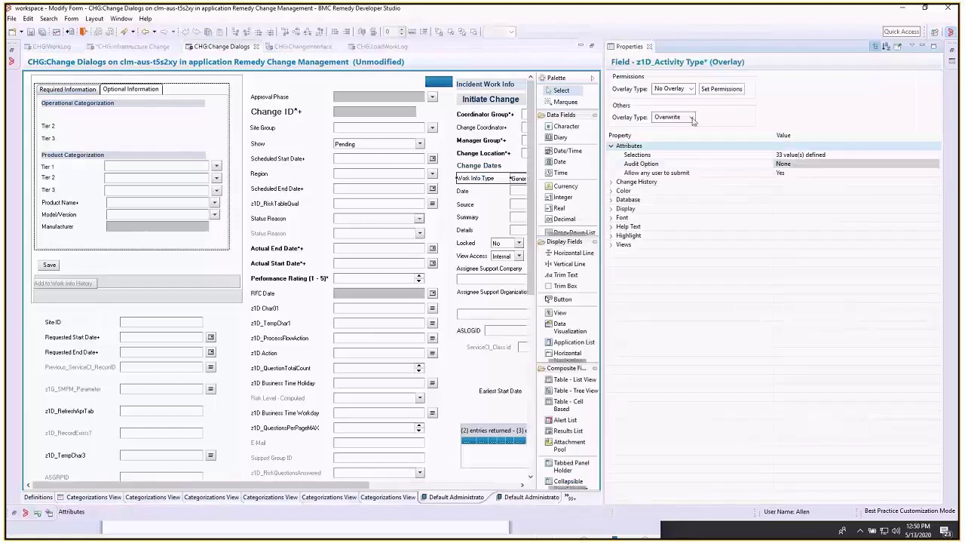
click(916, 155)
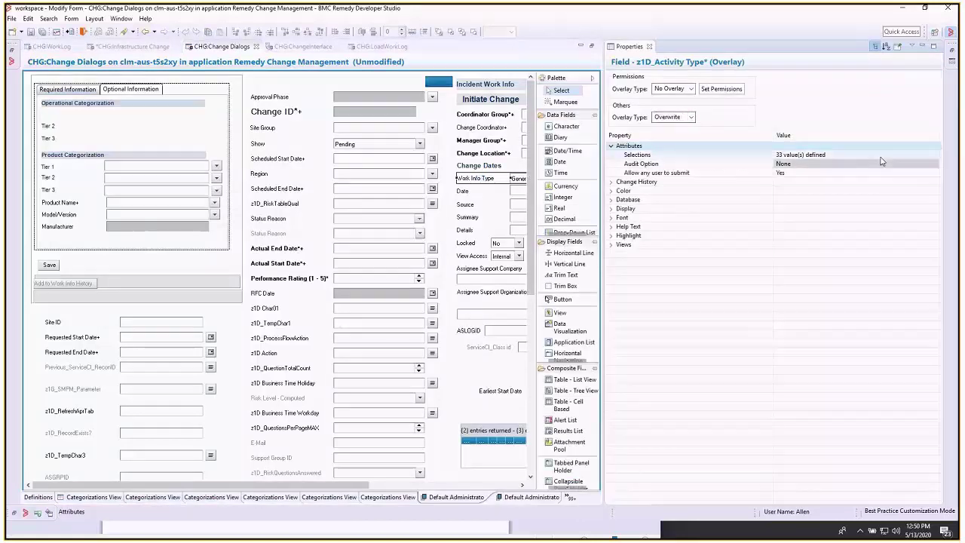
click(934, 154)
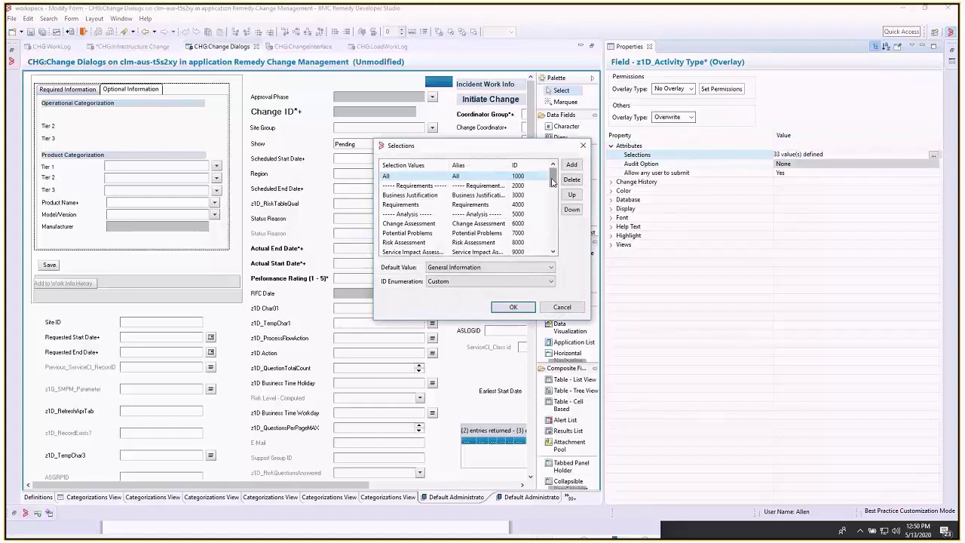
drag(553, 180, 553, 194)
click(519, 233)
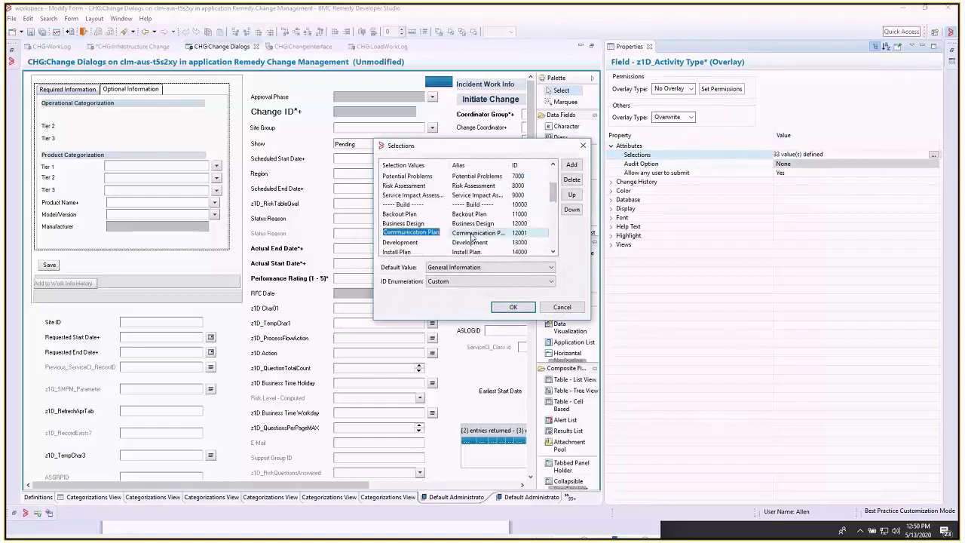
click(519, 233)
click(562, 307)
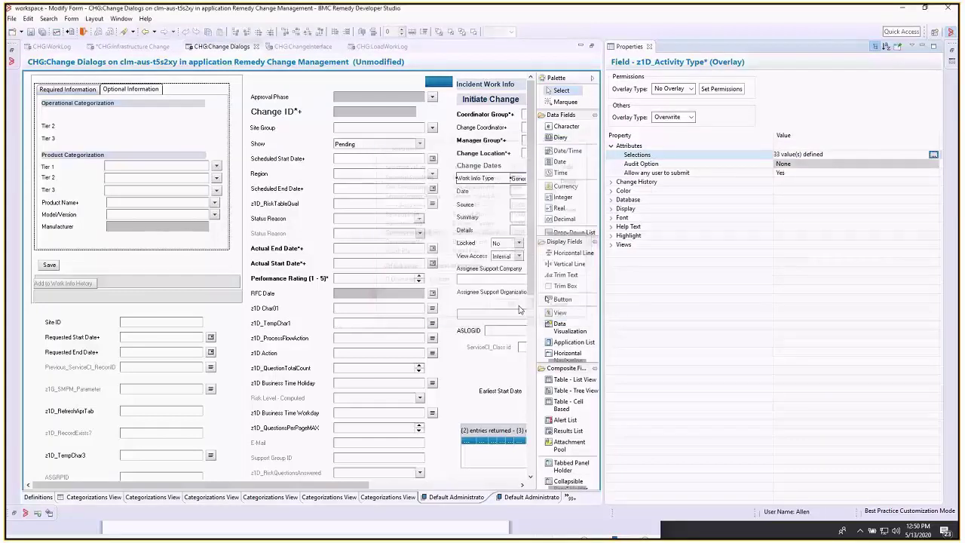
click(649, 47)
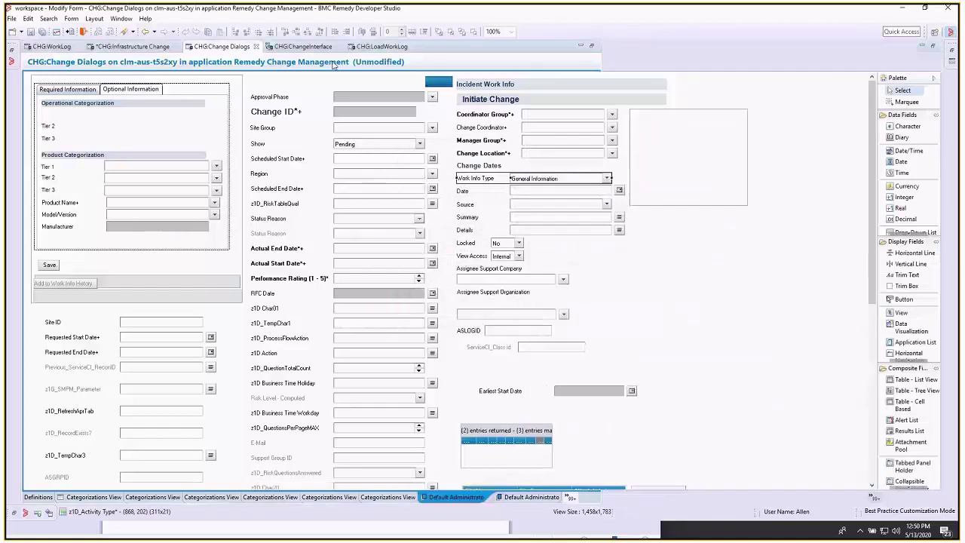
Step: Show the z1D_WorkInfoType field's properties on CHG:ChangeInterface and expand its database details
click(308, 47)
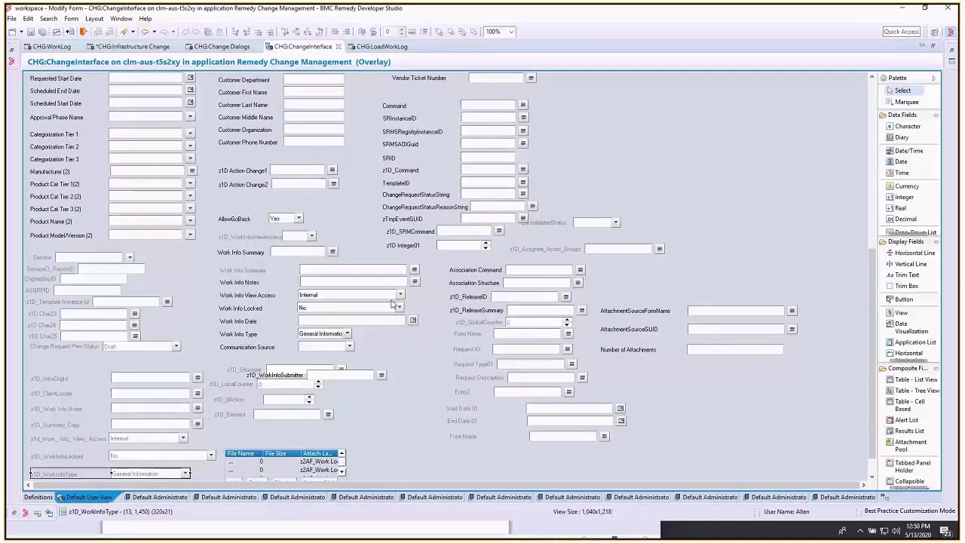
double_click(79, 474)
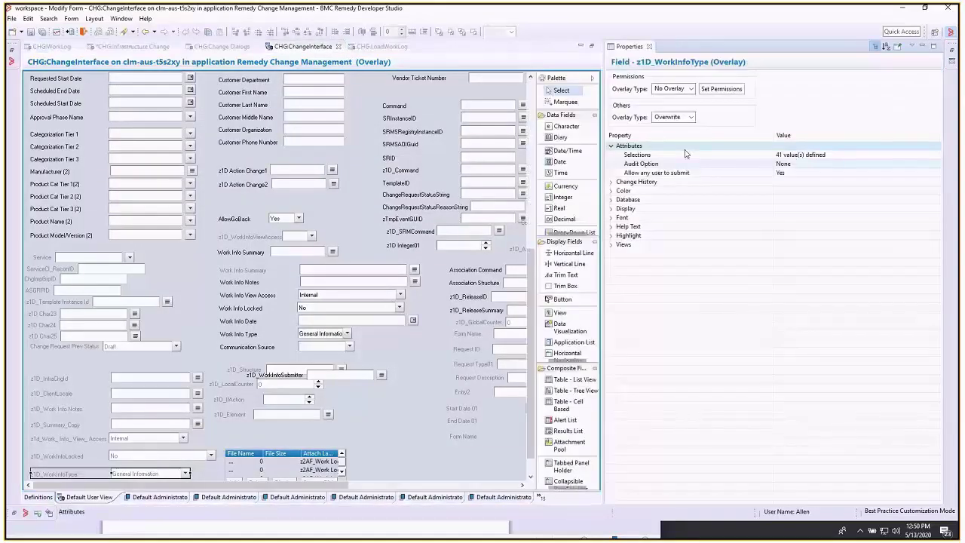
click(611, 199)
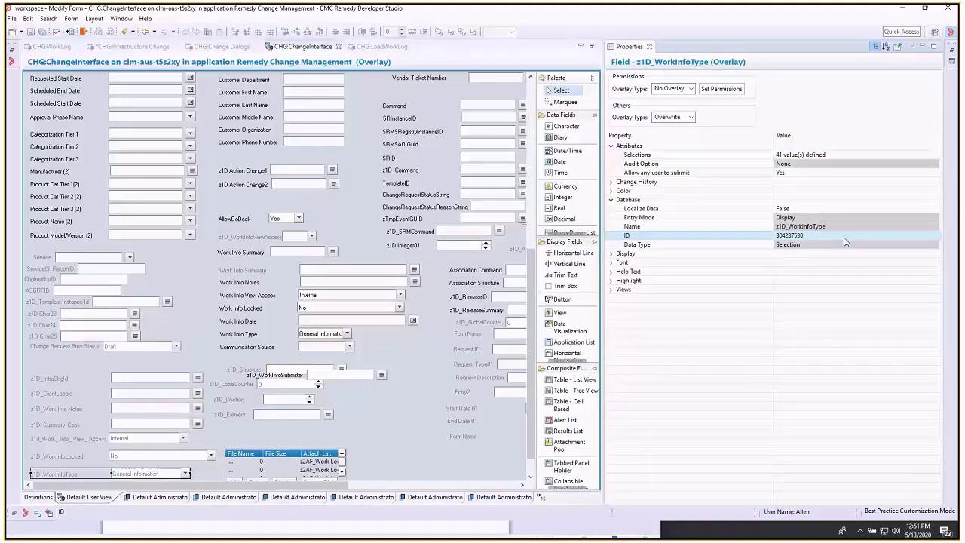
Step: Check the Communication Plan entry in z1D_WorkInfoType's selection values, then dismiss the list and close the properties without changes
click(843, 154)
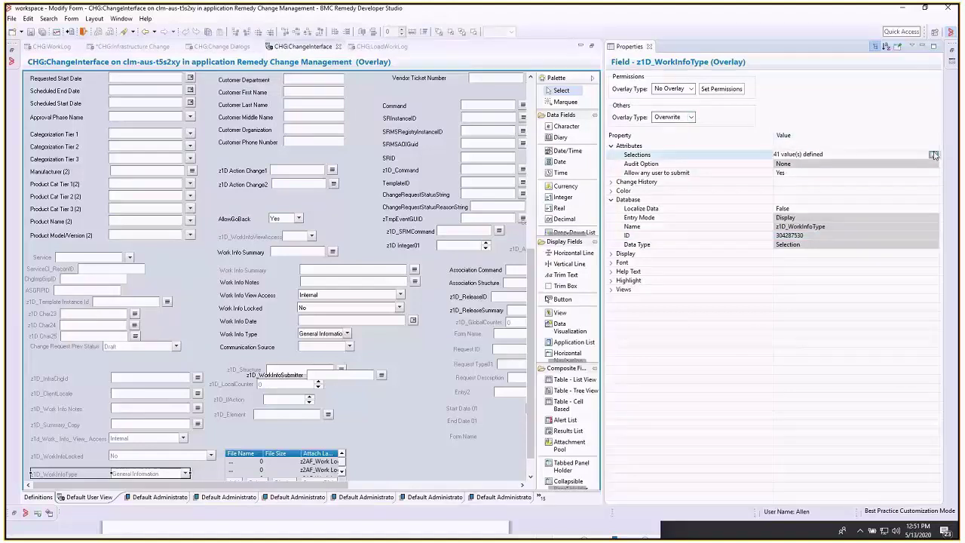
click(933, 154)
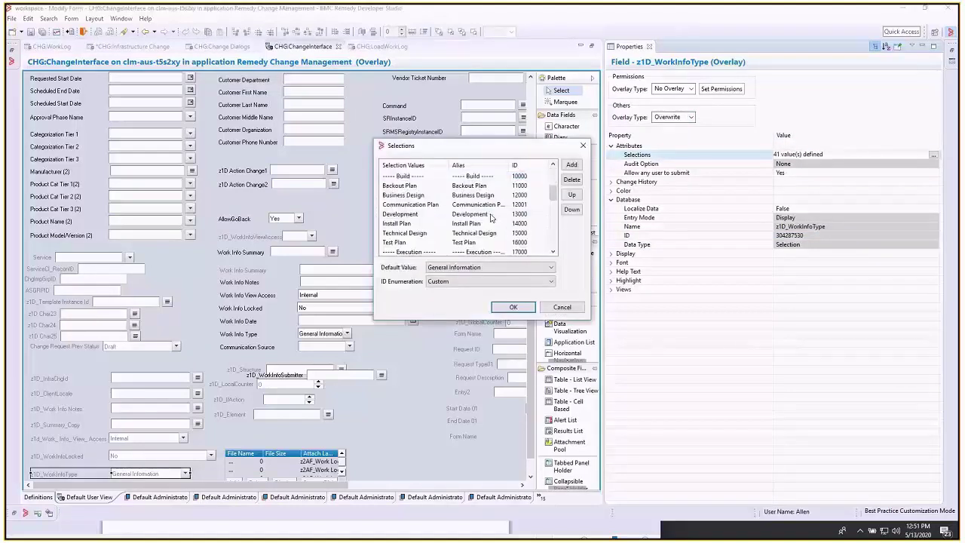
click(426, 204)
click(563, 307)
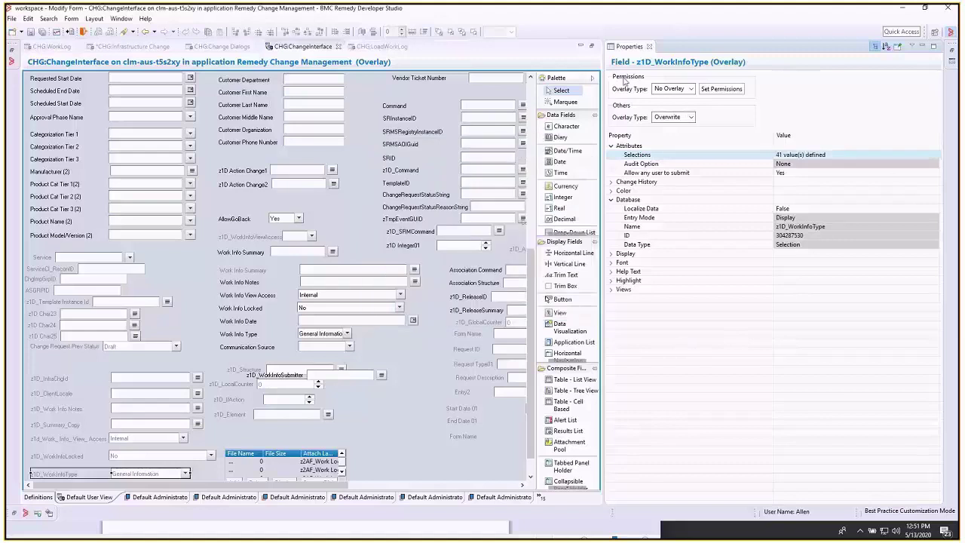
click(649, 46)
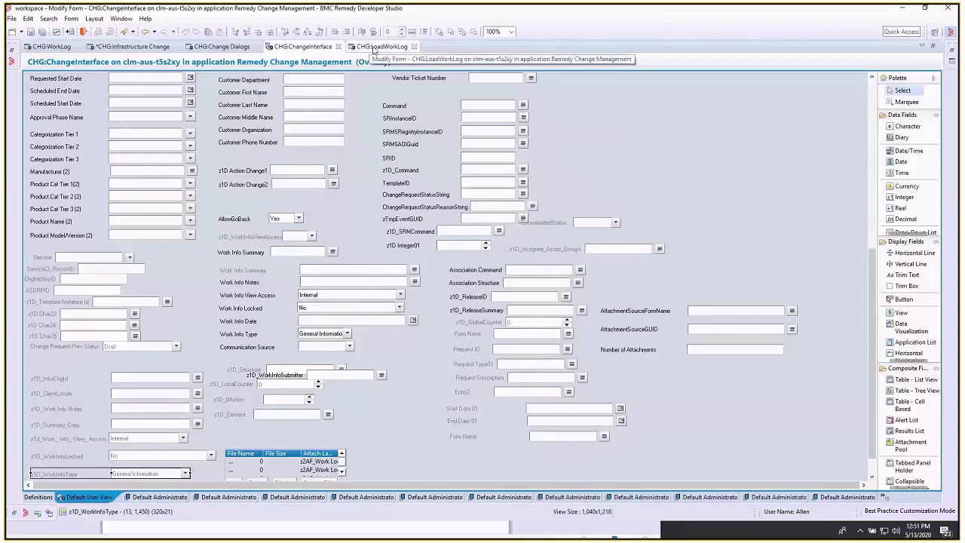
Step: Check the selection values of the Work Info Type field on CHG:LoadWorkLog, then dismiss the list unchanged and deselect the field
click(374, 47)
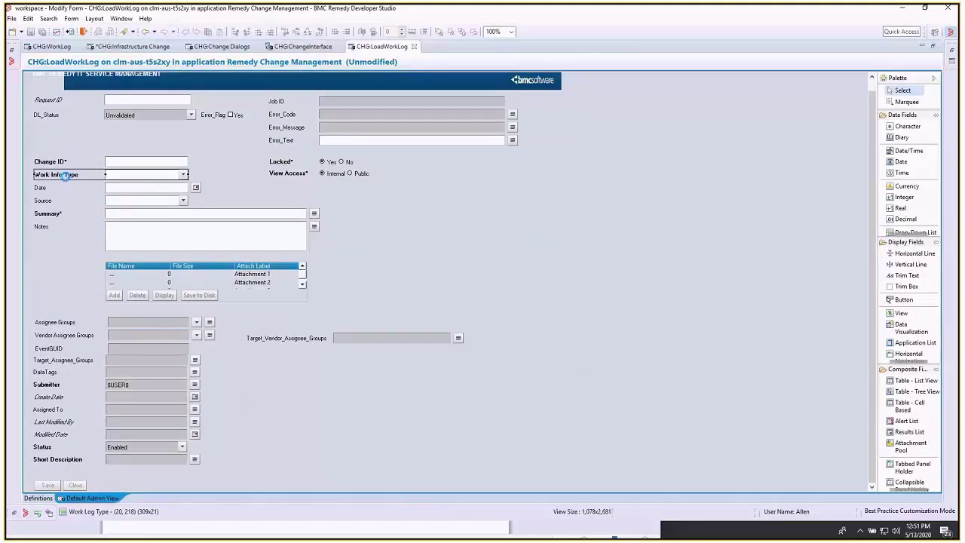
double_click(65, 179)
click(803, 157)
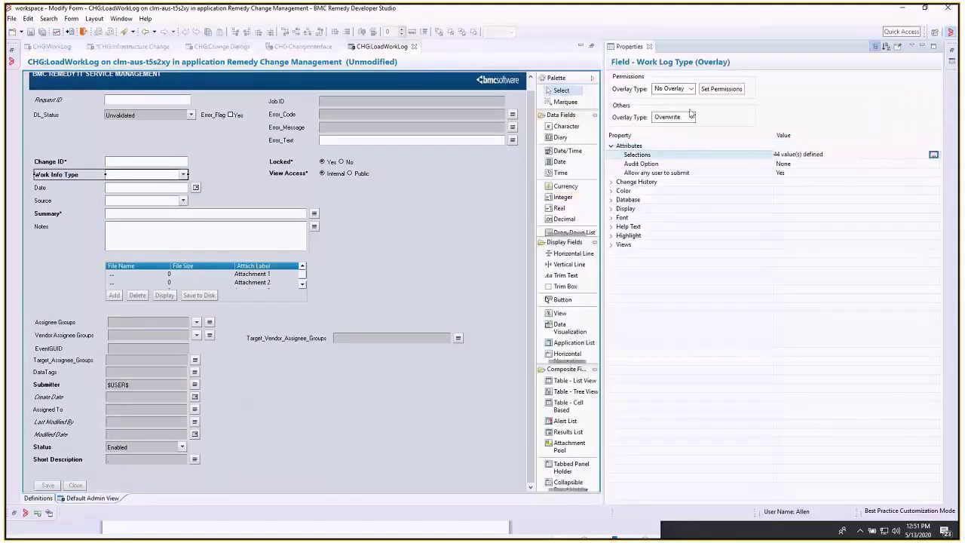
click(934, 156)
key(Escape)
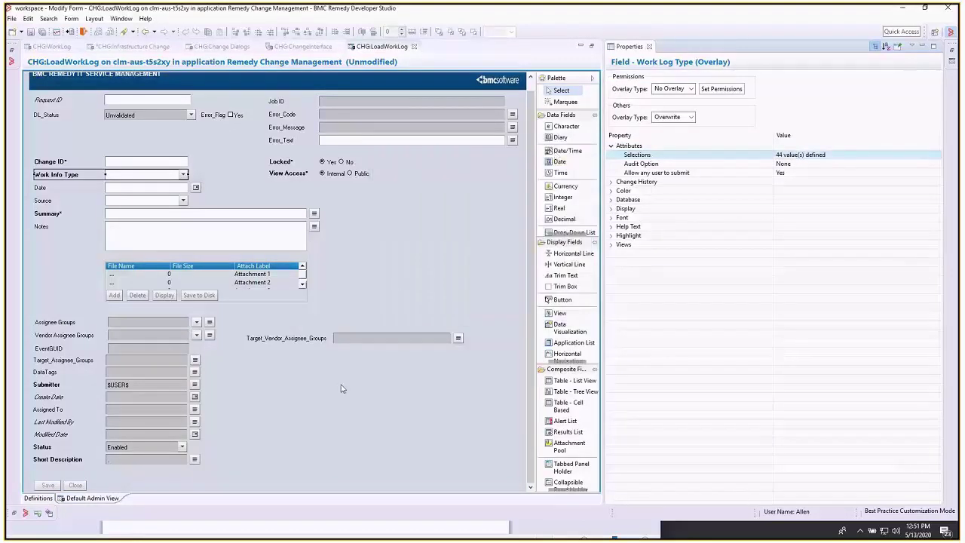
click(393, 380)
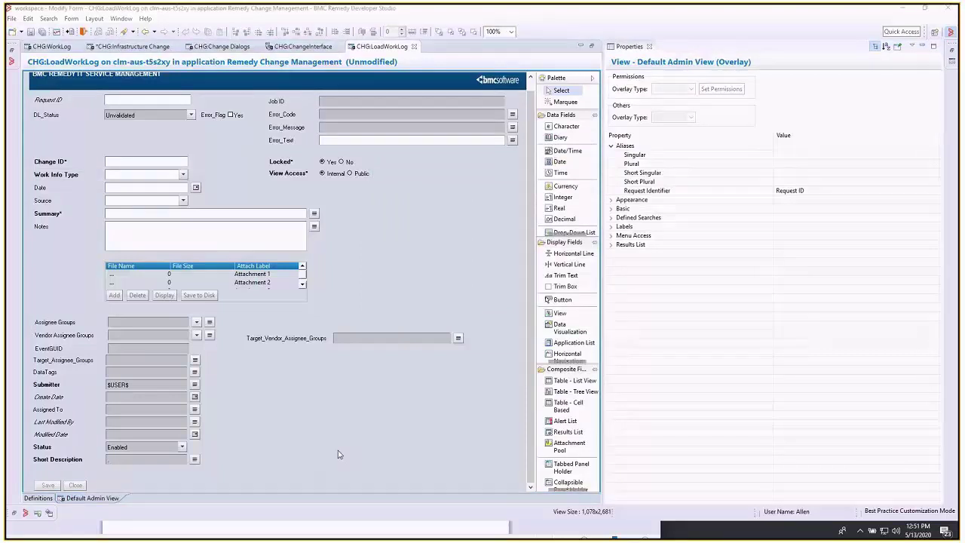
Step: Switch to Chrome and duplicate the browser tab showing the Infrastructure Change request
key(super)
click(186, 530)
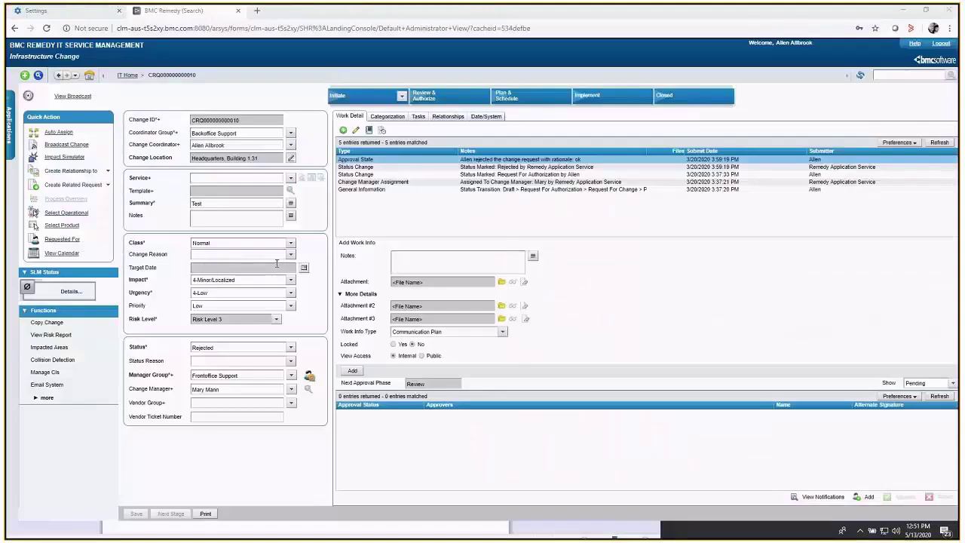
right_click(172, 28)
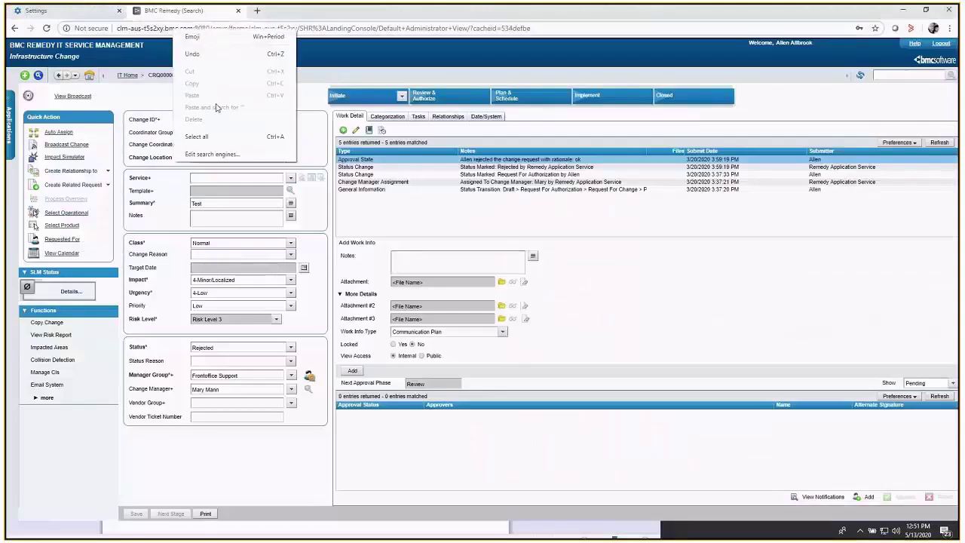
click(192, 13)
right_click(192, 11)
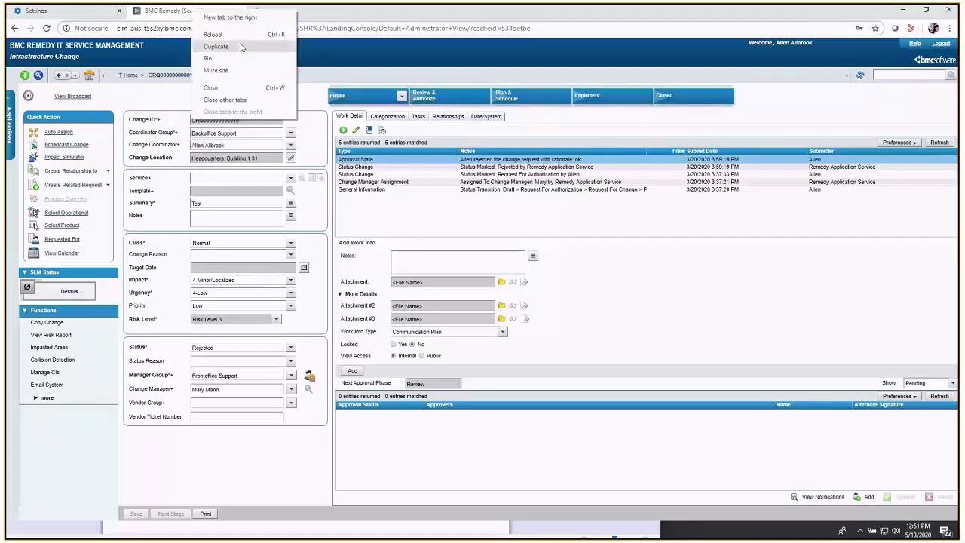
click(212, 45)
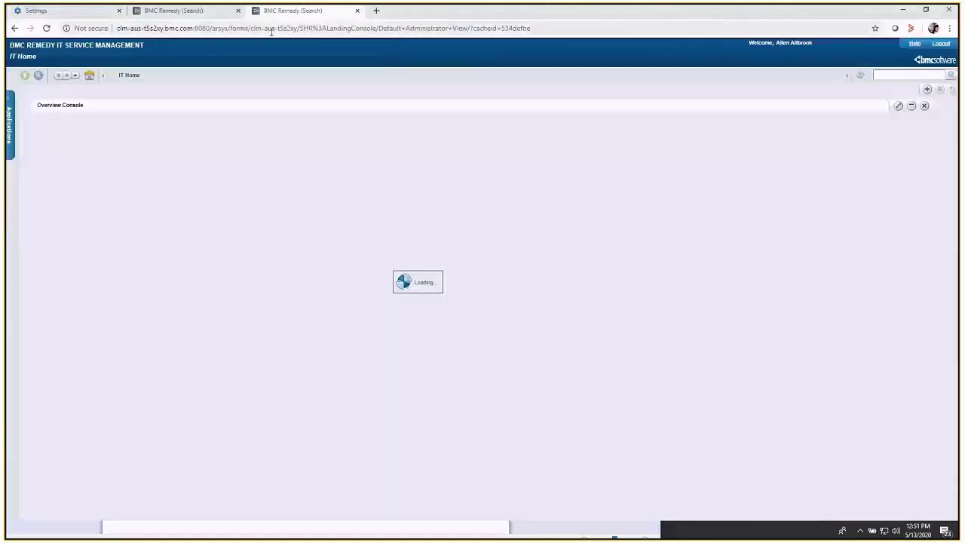
Step: Load the Mid Tier Configuration Tool at clm-aus-t5s2xy.bmc.com:8080/arsys/shared/config/config.jsp in the duplicated tab
click(257, 28)
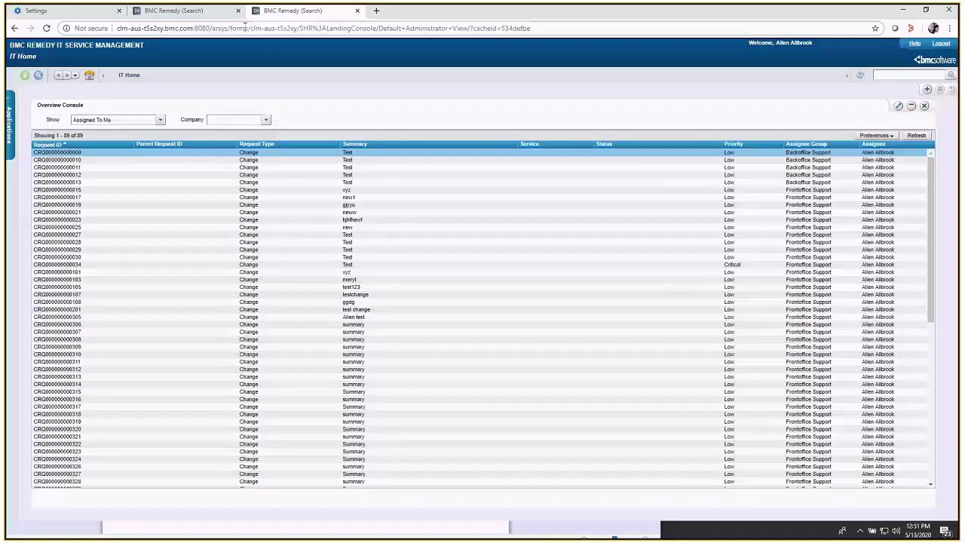
click(245, 28)
text(clm-aus-t5s2xy.bmc.com:8080/arsys/)
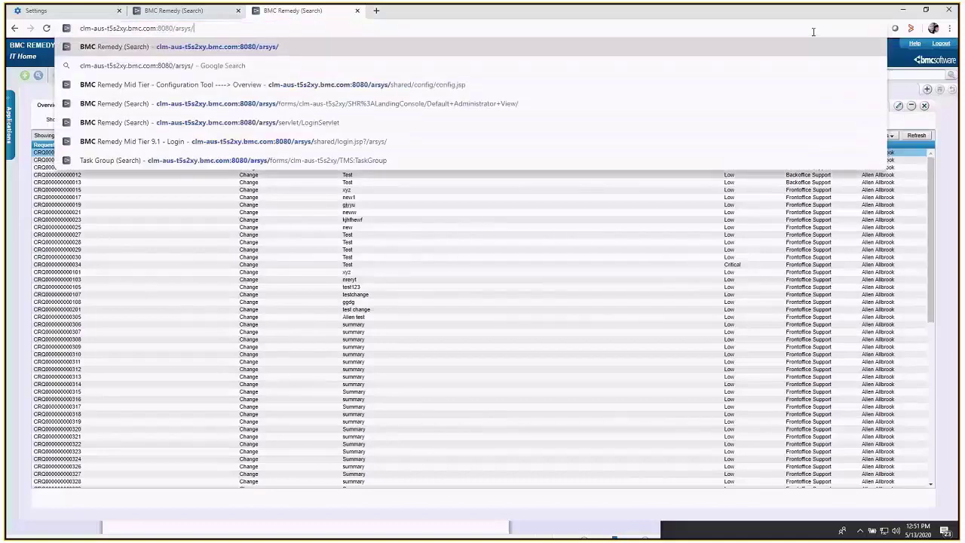
text(shared)
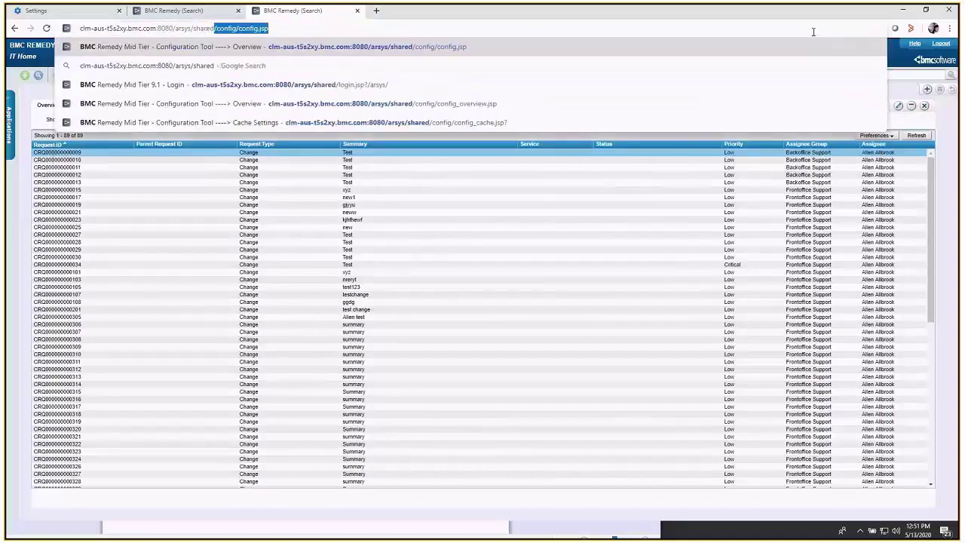
key(Right)
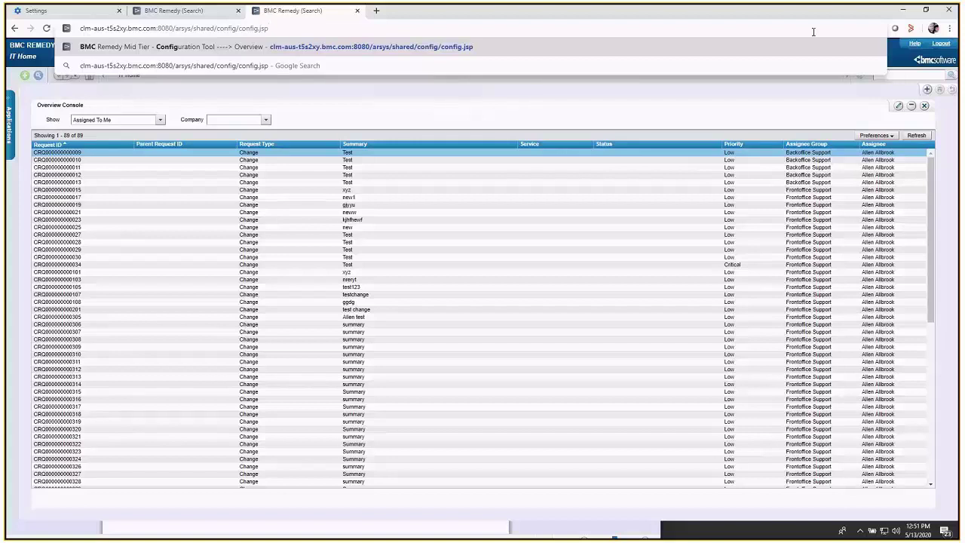
key(Return)
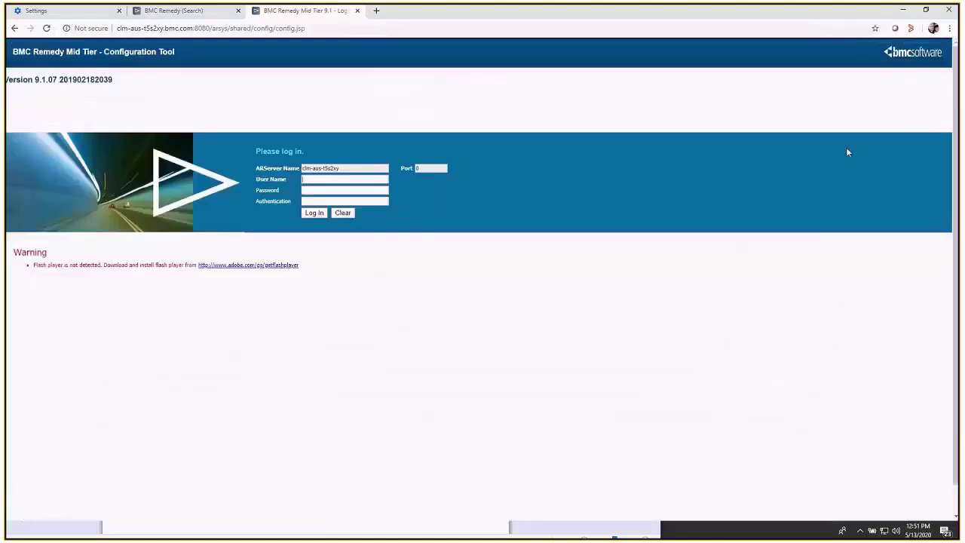
Step: Log in to the Mid Tier Configuration Tool with the user name and account password, and open its Cache Settings
text(A)
key(Down)
key(Return)
key(Tab)
text(********)
click(314, 214)
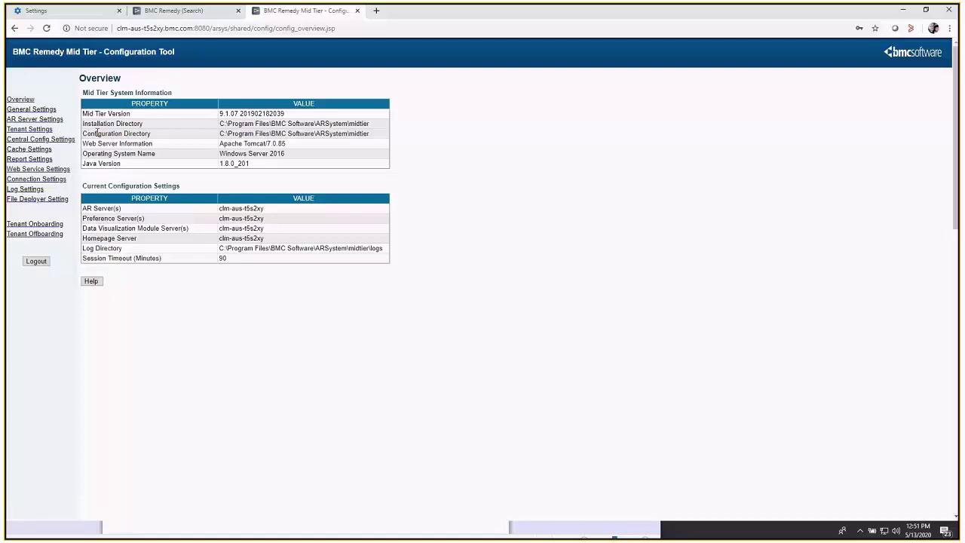
click(29, 151)
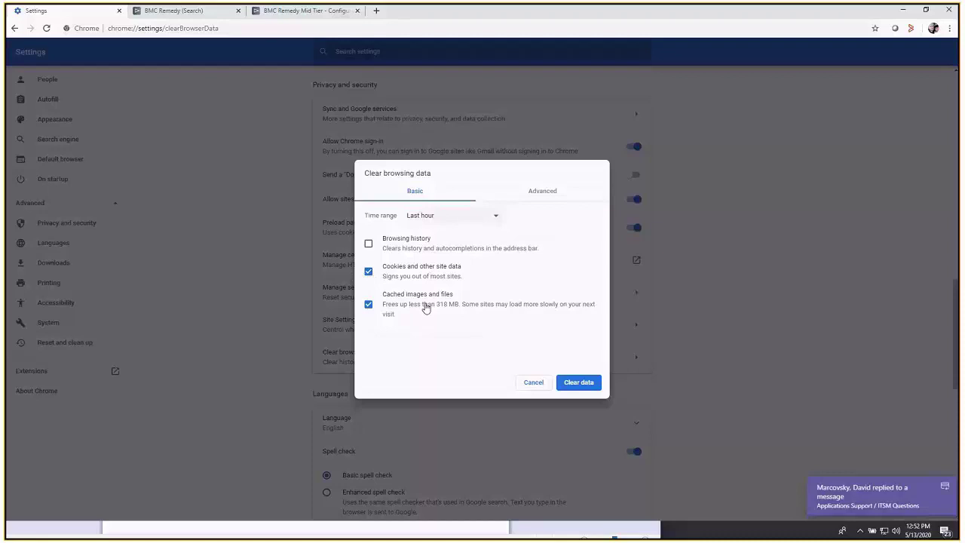
Step: Cancel clearing the browsing data, return to the change request, choose Communication Plan as the Work Info Type and reopen its choices
click(534, 383)
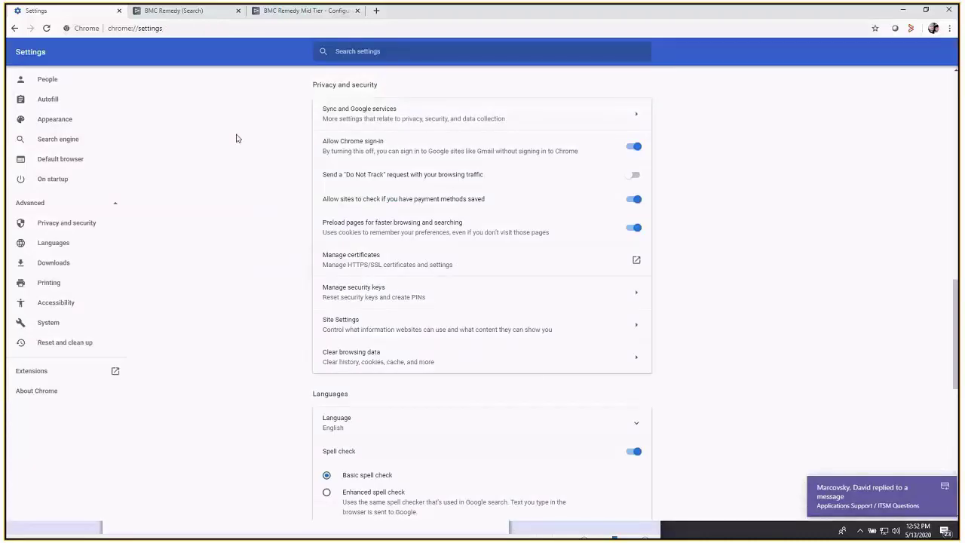
click(200, 12)
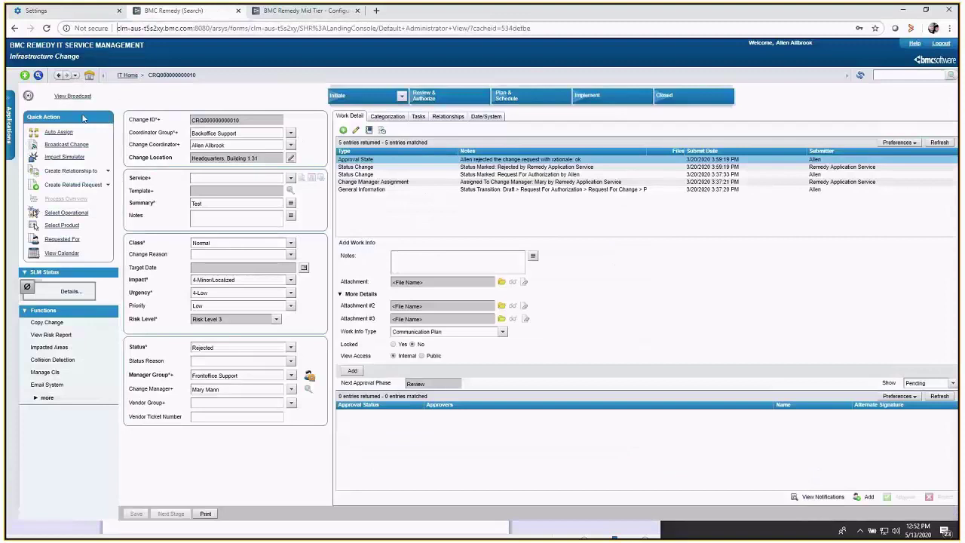
click(502, 333)
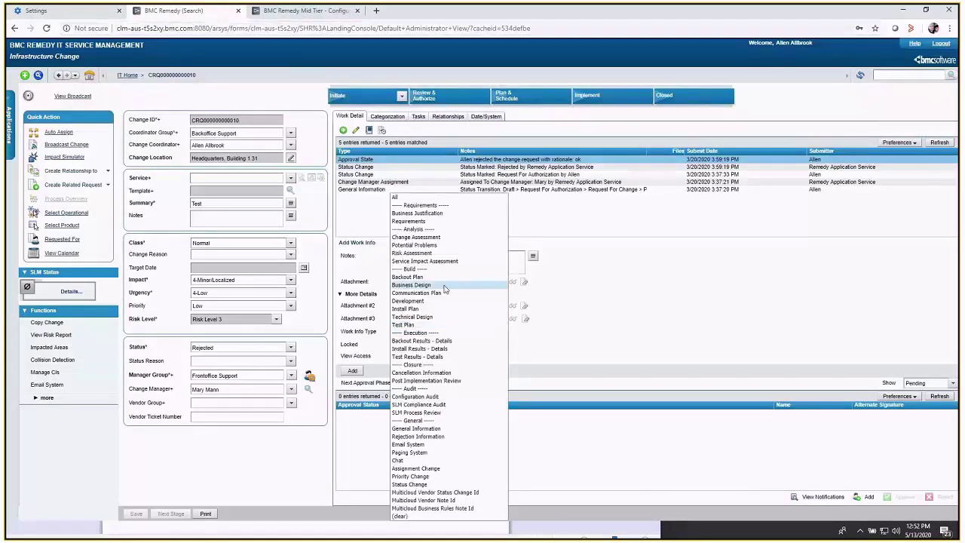
click(441, 292)
click(503, 333)
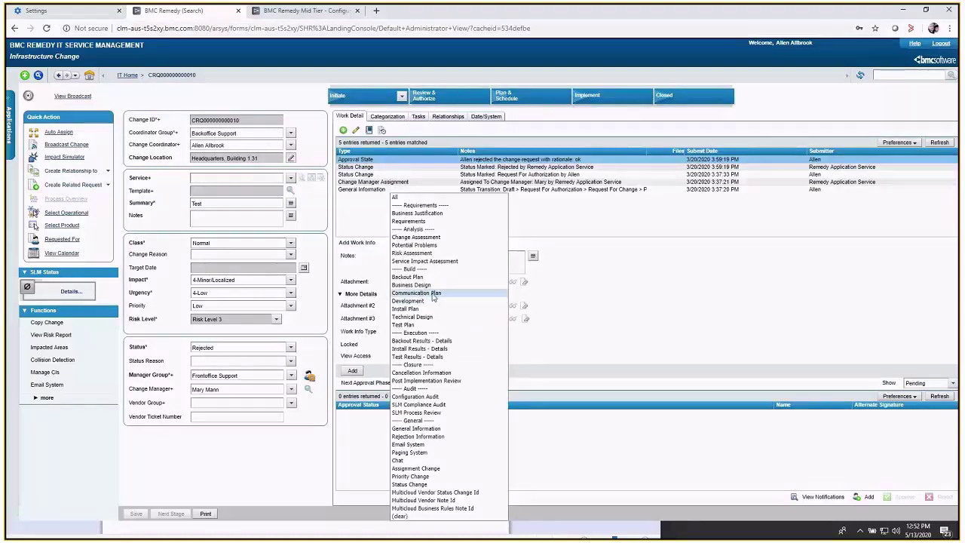